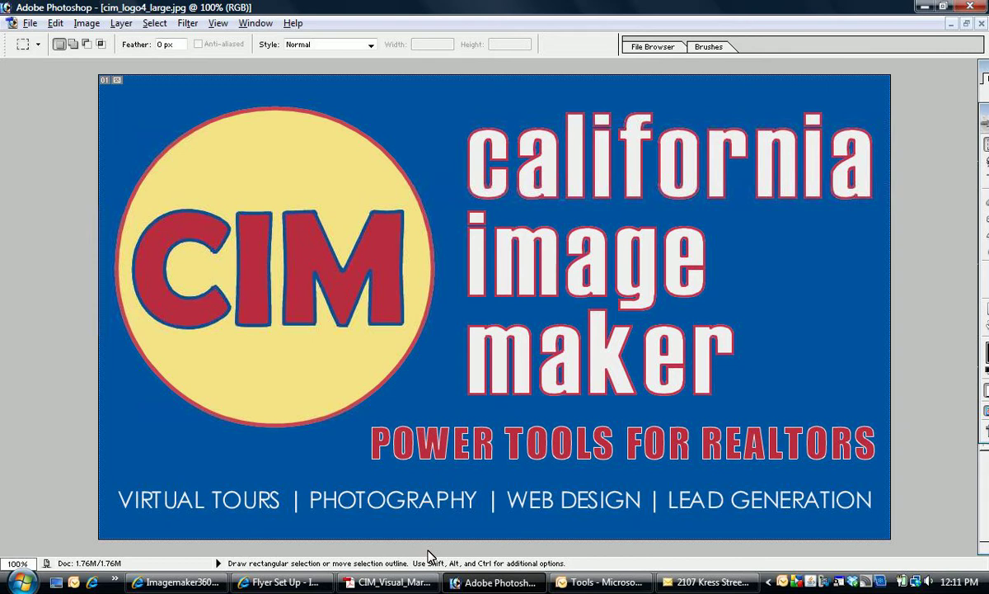
Step: Switch to the Visual Marketing System PDF in Adobe Reader and to the virtual tour completion email in Outlook to view both
{"action": "left_click", "coordinate": [387, 582]}
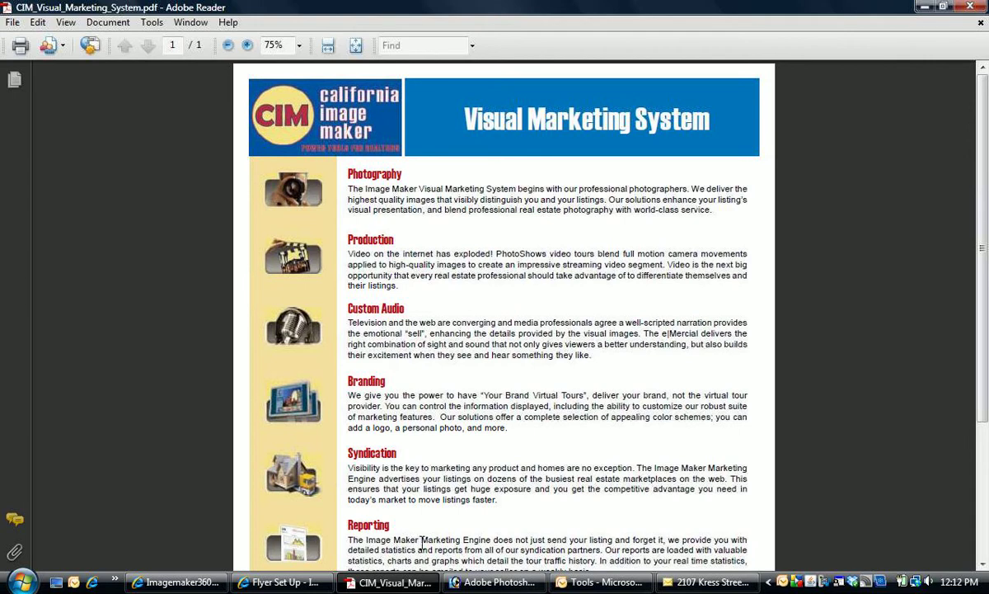
{"action": "left_click", "coordinate": [693, 582]}
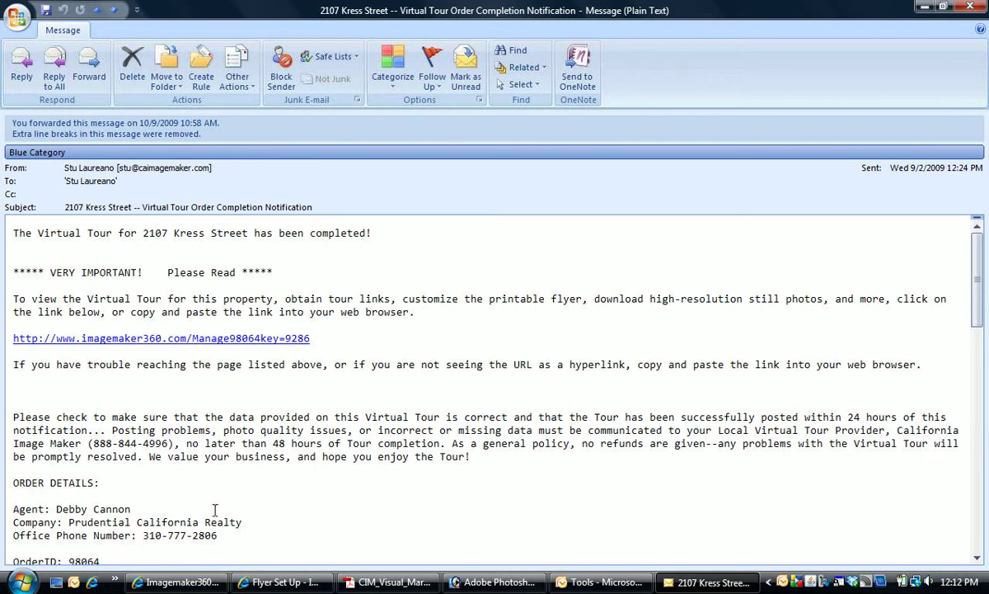
Step: Switch to the Imagemaker360 Tour Management Center in Internet Explorer and review its order details and tour tools
{"action": "left_click", "coordinate": [183, 582]}
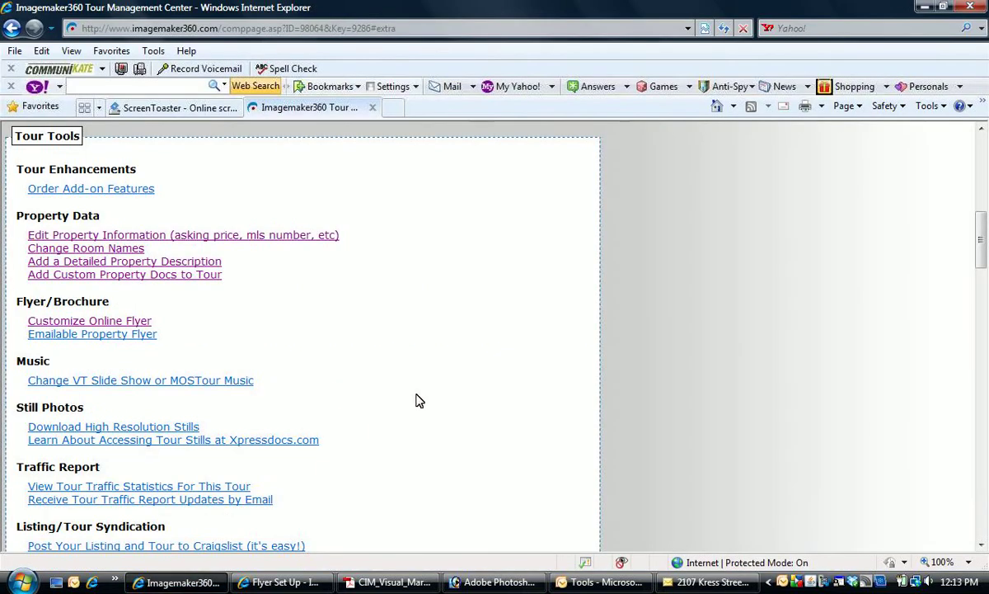
{"action": "left_click_drag", "start_coordinate": [981, 245], "coordinate": [982, 157]}
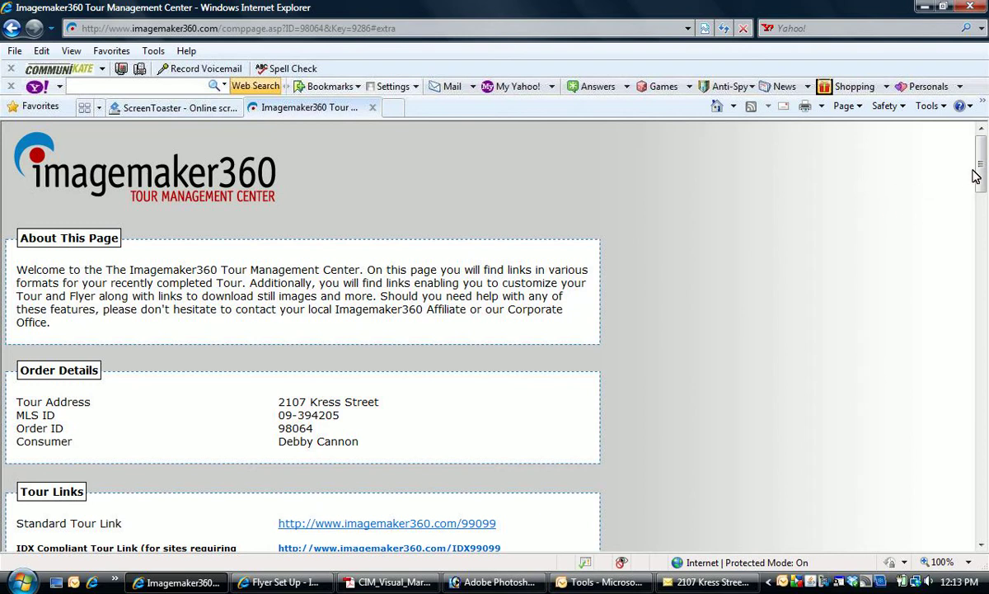
{"action": "left_click_drag", "start_coordinate": [981, 173], "coordinate": [976, 251]}
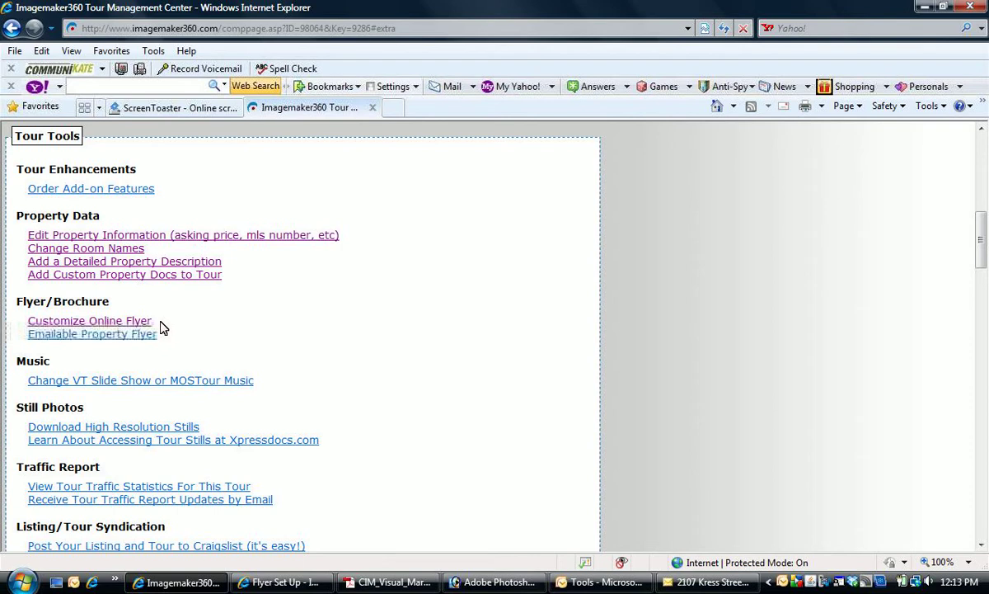
Step: Switch to the Flyer Set Up browser window and open the flyer's layout options
{"action": "left_click", "coordinate": [279, 583]}
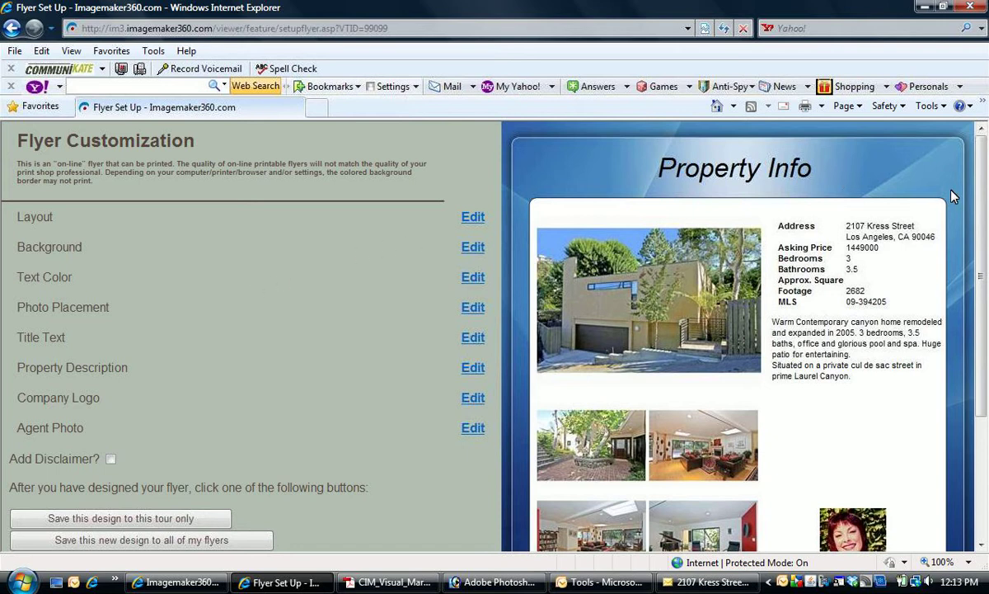
{"action": "left_click_drag", "start_coordinate": [981, 205], "coordinate": [983, 229]}
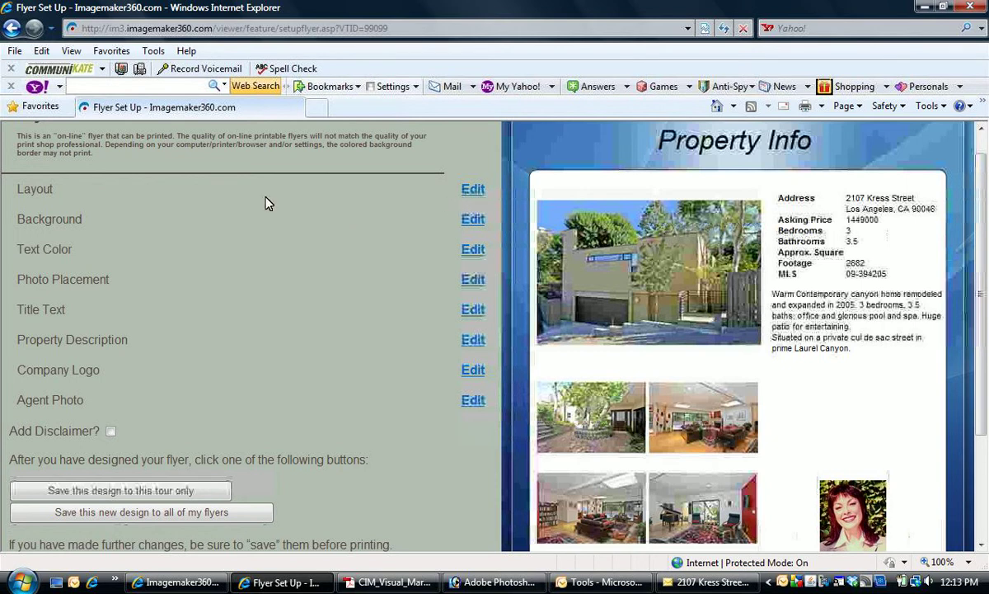
{"action": "left_click", "coordinate": [473, 190]}
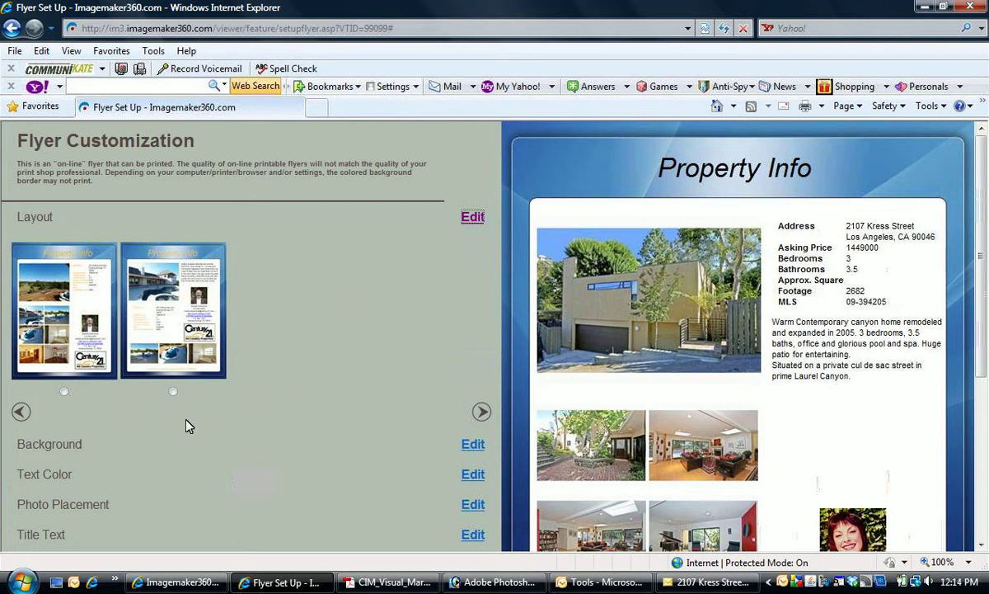
Step: Open the flyer's background options and browse through the available background images
{"action": "left_click", "coordinate": [476, 444]}
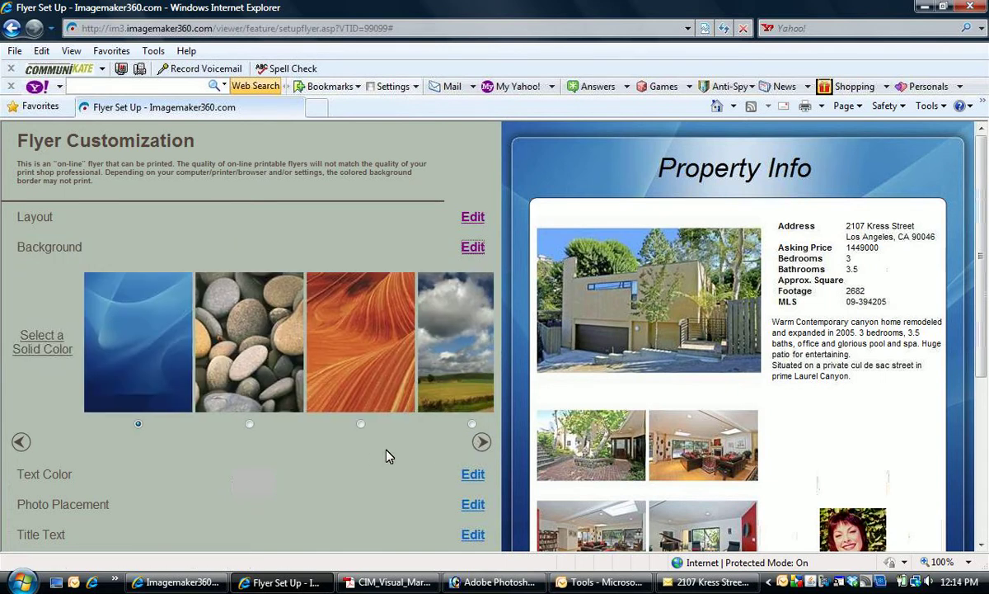
{"action": "left_click", "coordinate": [481, 443]}
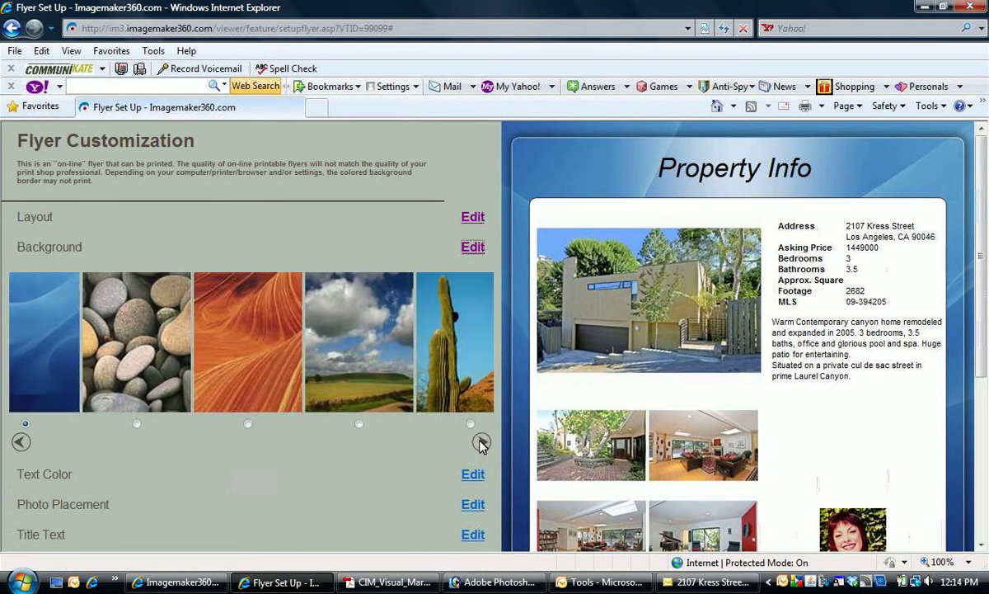
{"action": "left_click", "coordinate": [480, 443]}
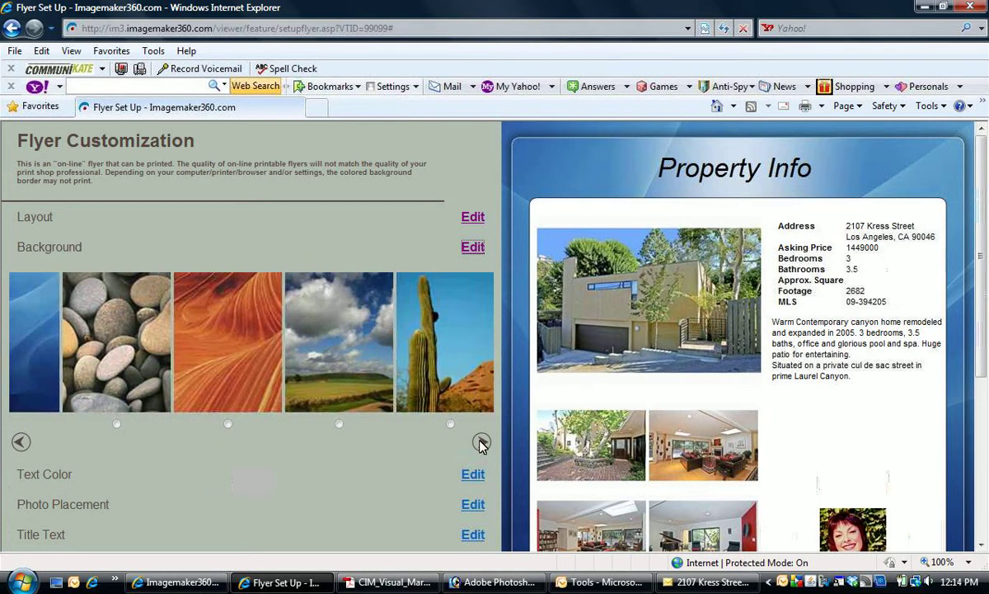
{"action": "left_click", "coordinate": [20, 442]}
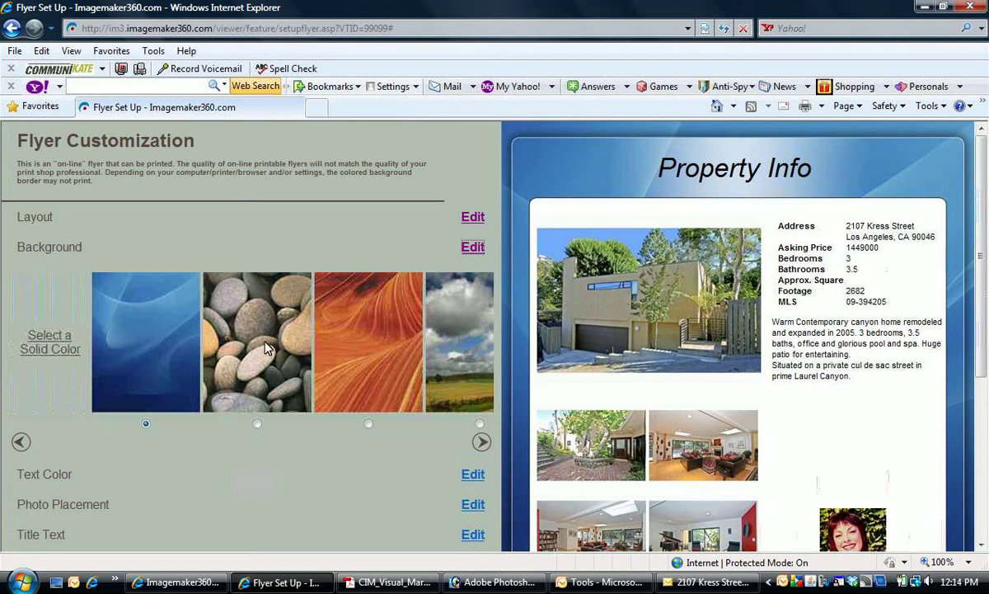
{"action": "left_click", "coordinate": [476, 444]}
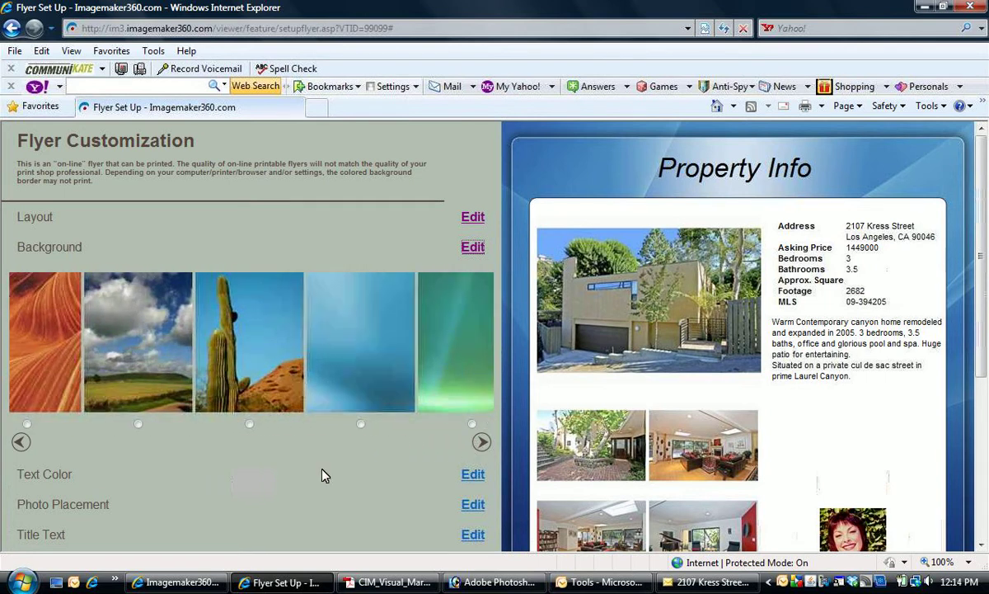
Step: Open the flyer's text color settings and view the color picker
{"action": "left_click", "coordinate": [473, 475]}
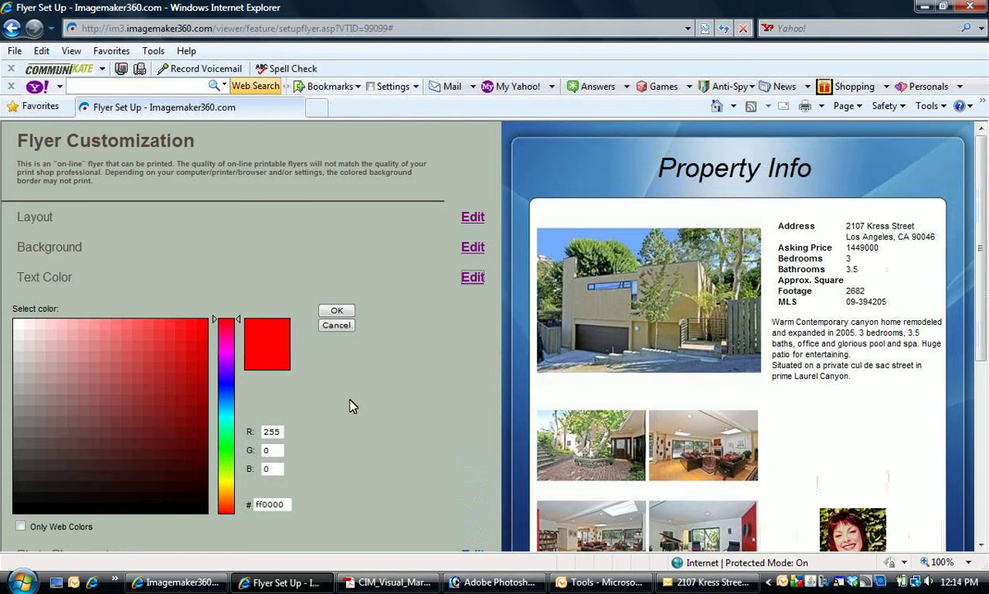
{"action": "scroll", "coordinate": [985, 362], "scroll_direction": "down", "scroll_amount": 1}
{"action": "scroll", "coordinate": [985, 368], "scroll_direction": "down", "scroll_amount": 1}
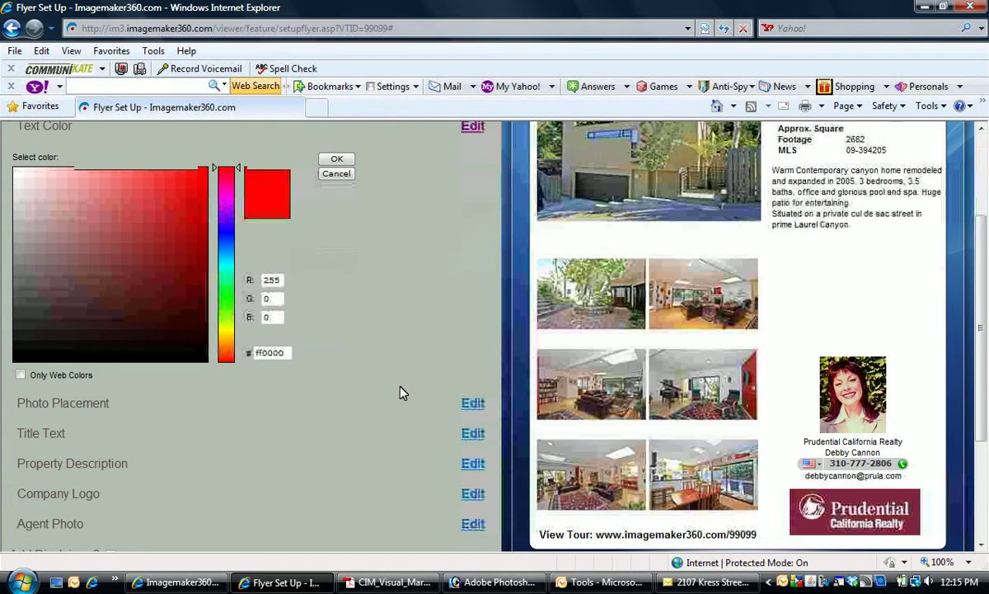
Step: Open the flyer's photo placement settings and browse the photo strip to the kitchen photos
{"action": "left_click", "coordinate": [476, 404]}
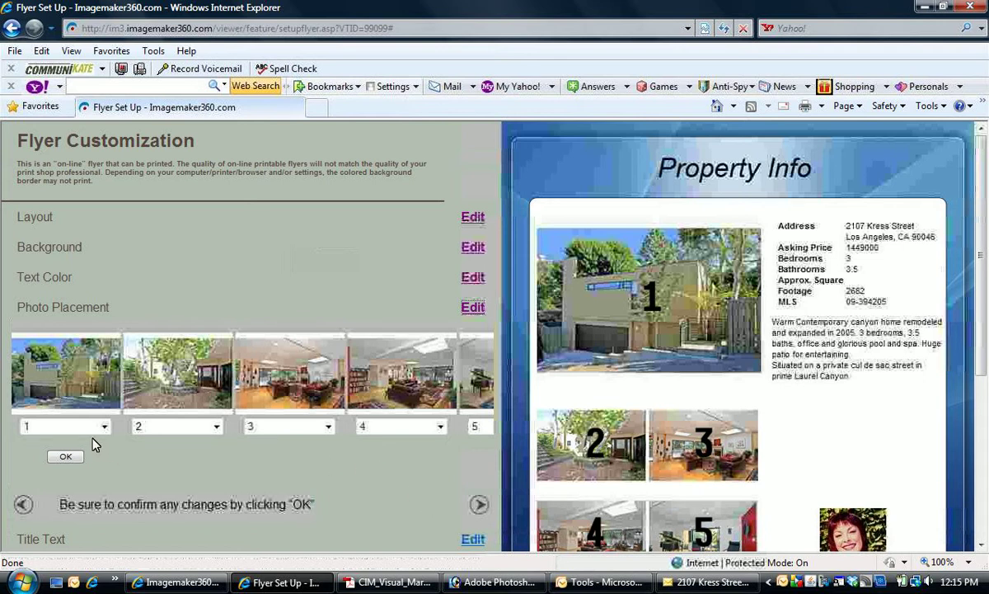
{"action": "mouse_move", "coordinate": [476, 504]}
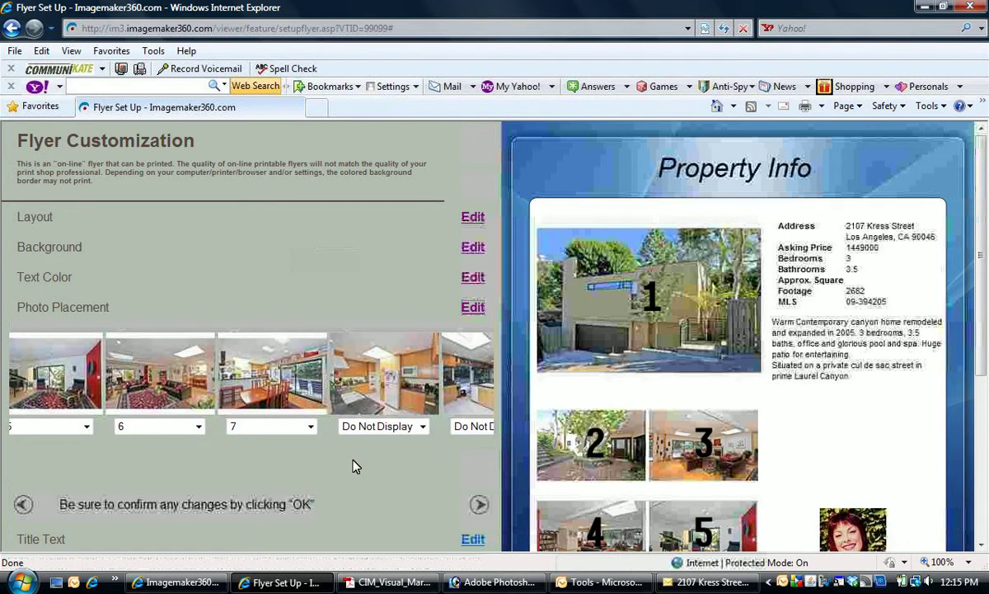
{"action": "mouse_move", "coordinate": [22, 504]}
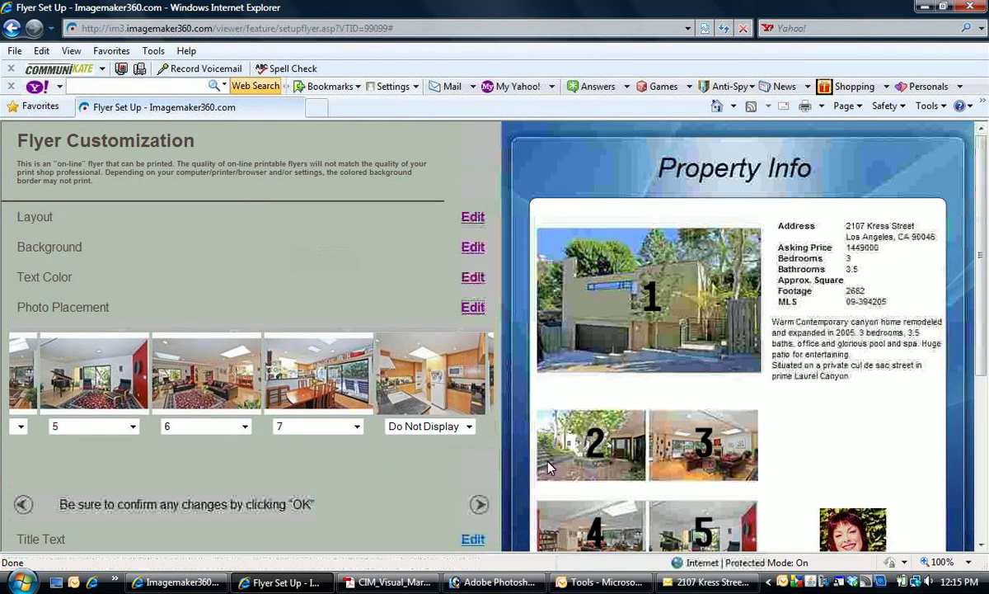
{"action": "left_click_drag", "start_coordinate": [978, 329], "coordinate": [982, 407]}
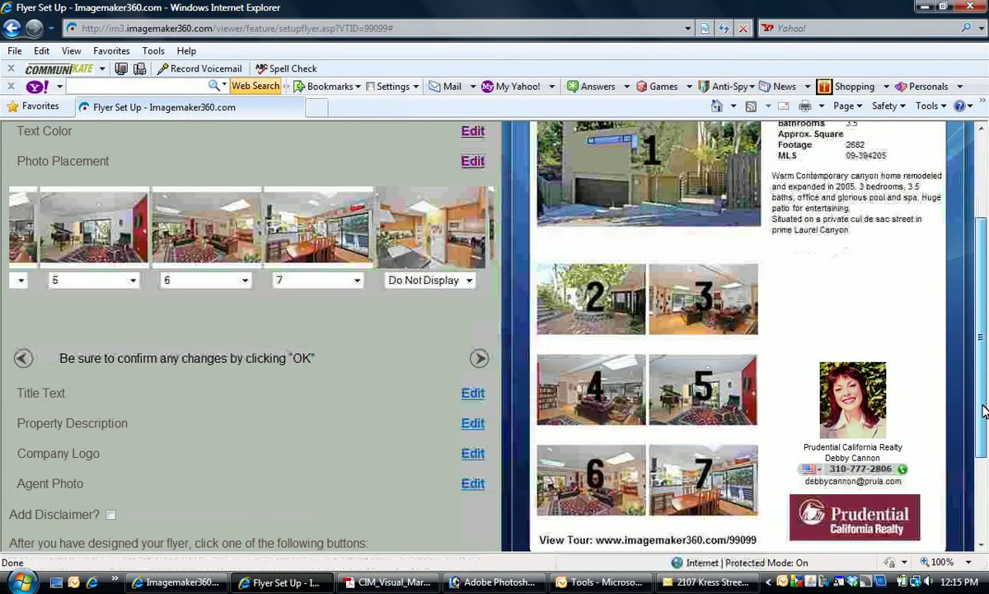
{"action": "left_click", "coordinate": [22, 358]}
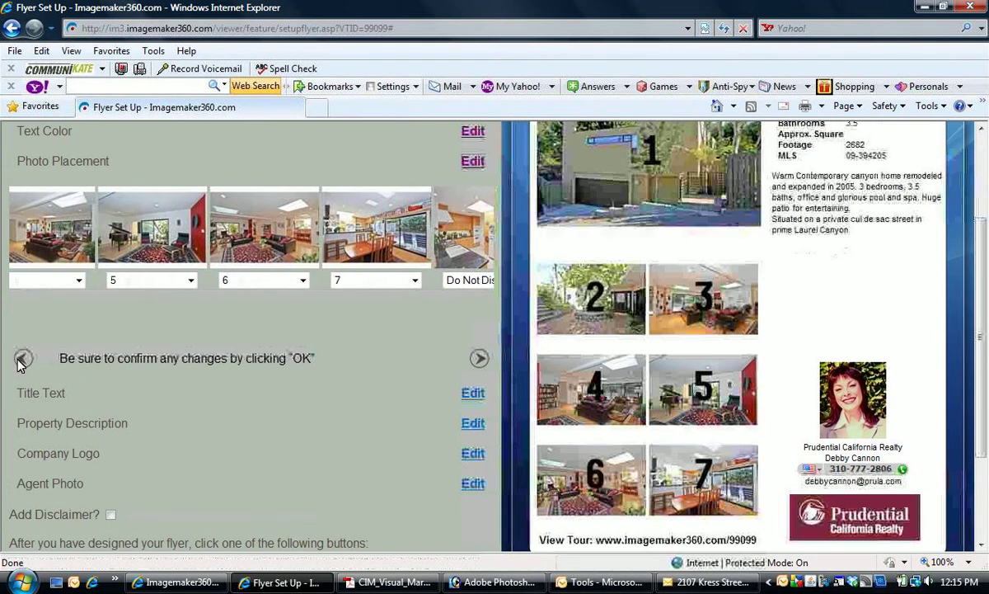
{"action": "left_click", "coordinate": [480, 359]}
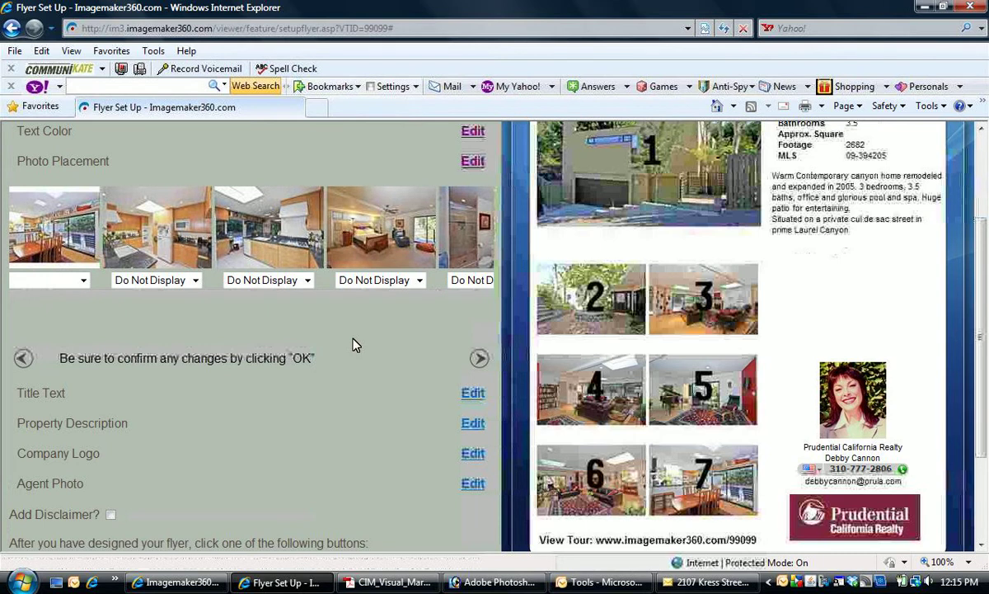
Step: Assign the first kitchen photo to flyer position 4 and compare it with the positions of the neighbouring photos
{"action": "left_click", "coordinate": [194, 280]}
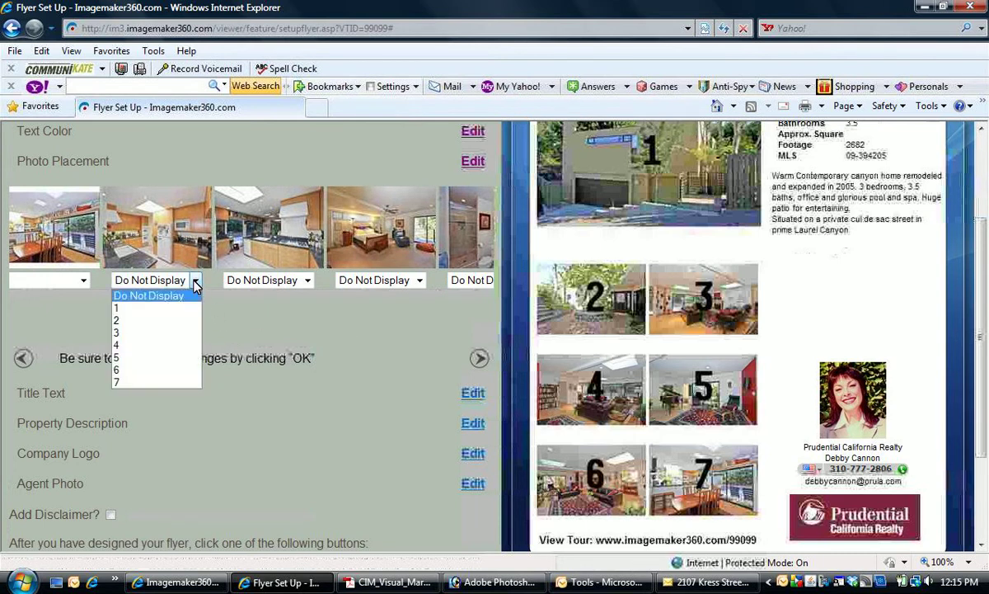
{"action": "left_click", "coordinate": [150, 344]}
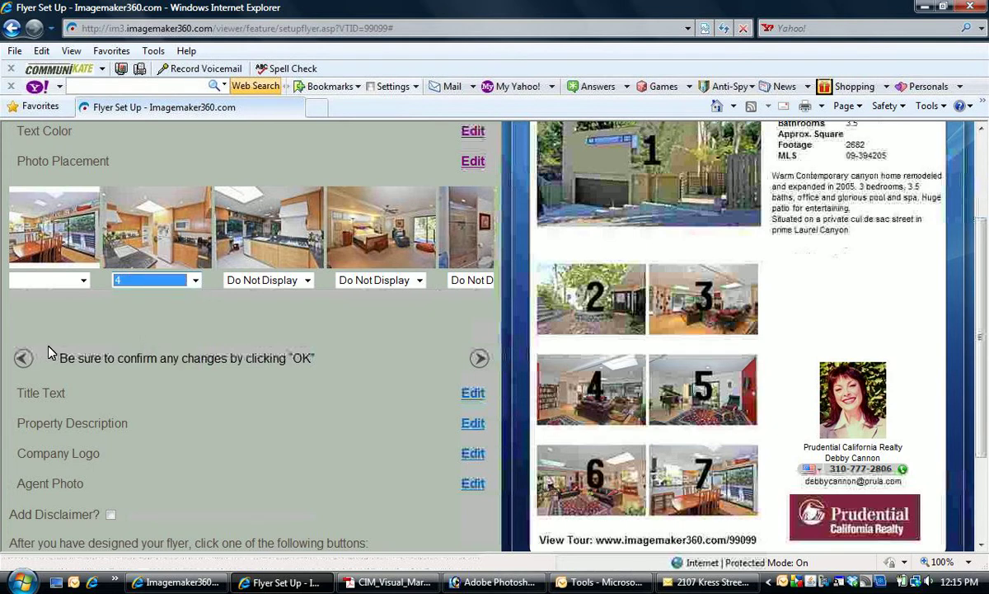
{"action": "left_click", "coordinate": [23, 358]}
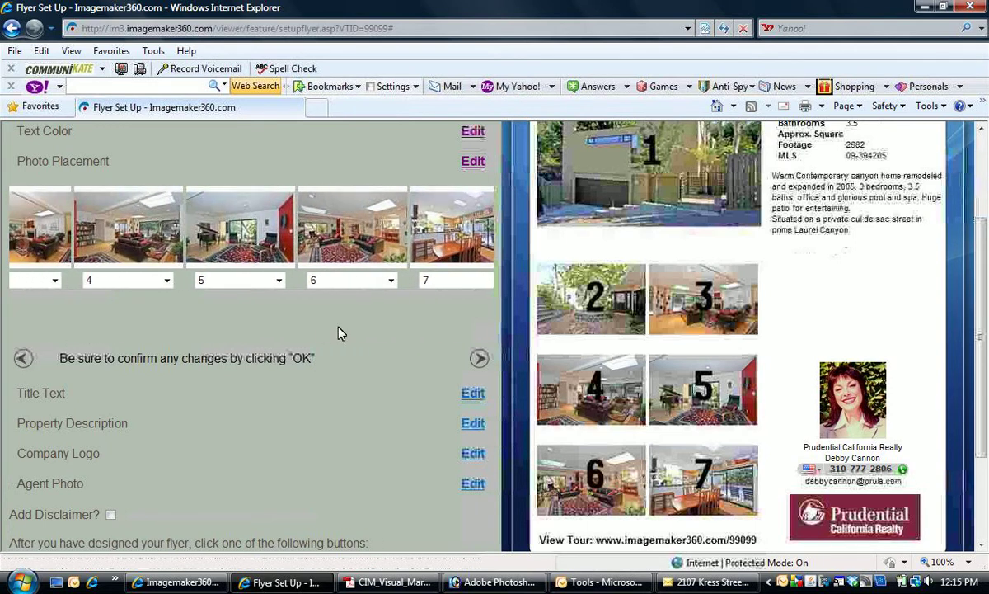
{"action": "left_click", "coordinate": [479, 358]}
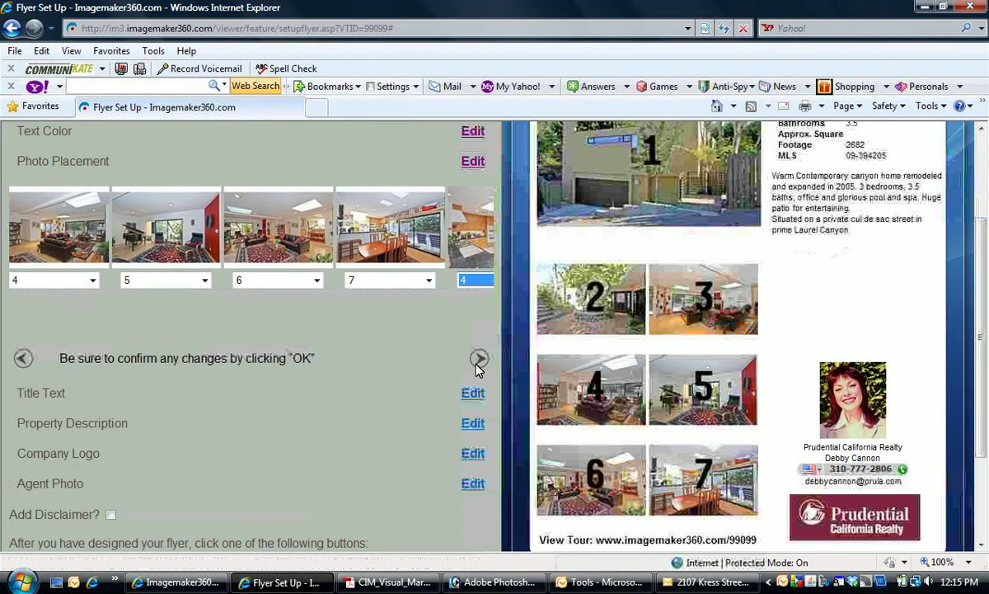
{"action": "left_click", "coordinate": [478, 357]}
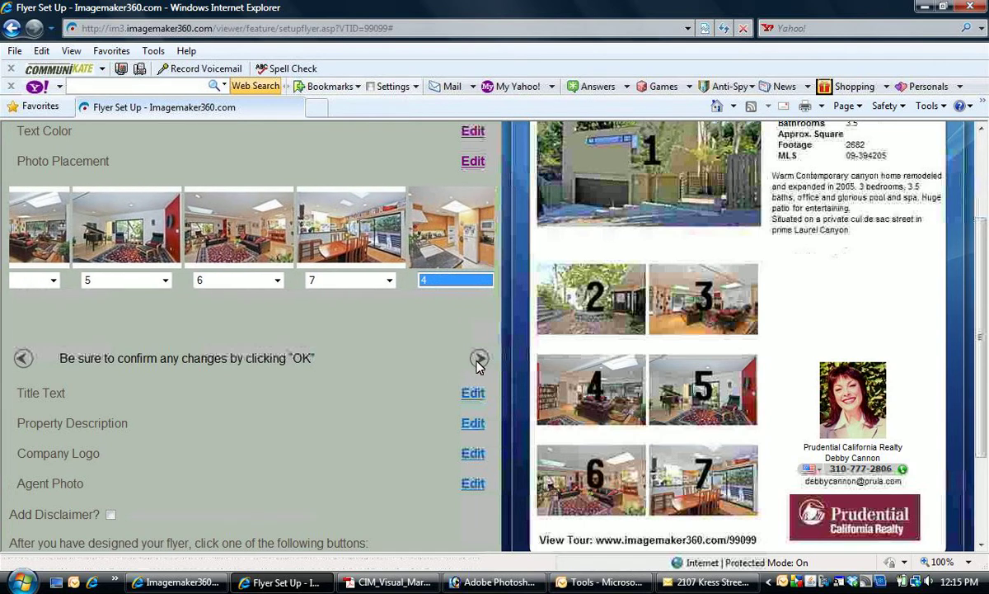
Step: Put the first kitchen photo in flyer position 5, set the piano room photo to Do Not Display, and apply the placement
{"action": "left_click", "coordinate": [434, 282]}
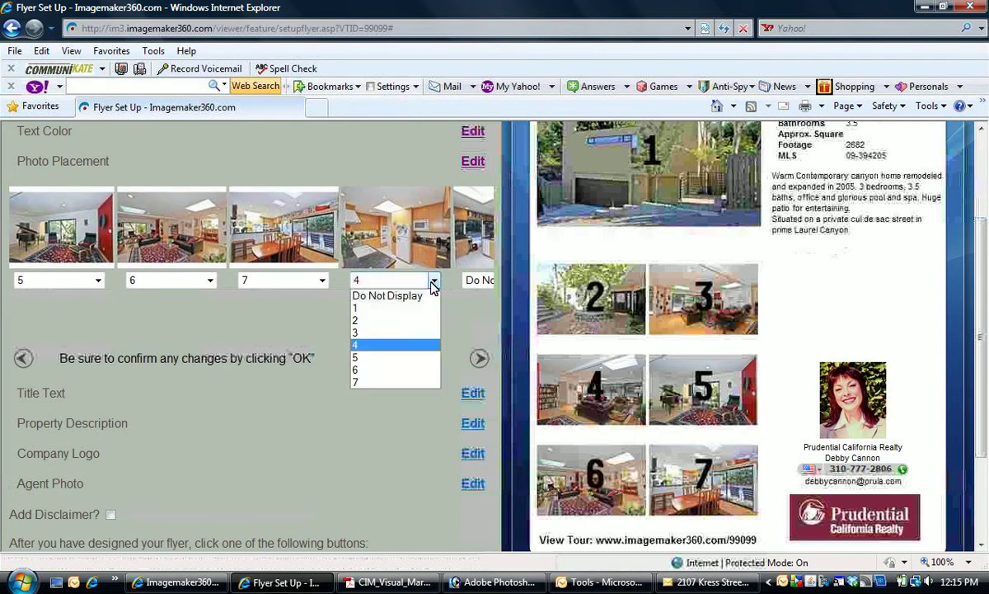
{"action": "left_click", "coordinate": [392, 357]}
{"action": "left_click", "coordinate": [24, 358]}
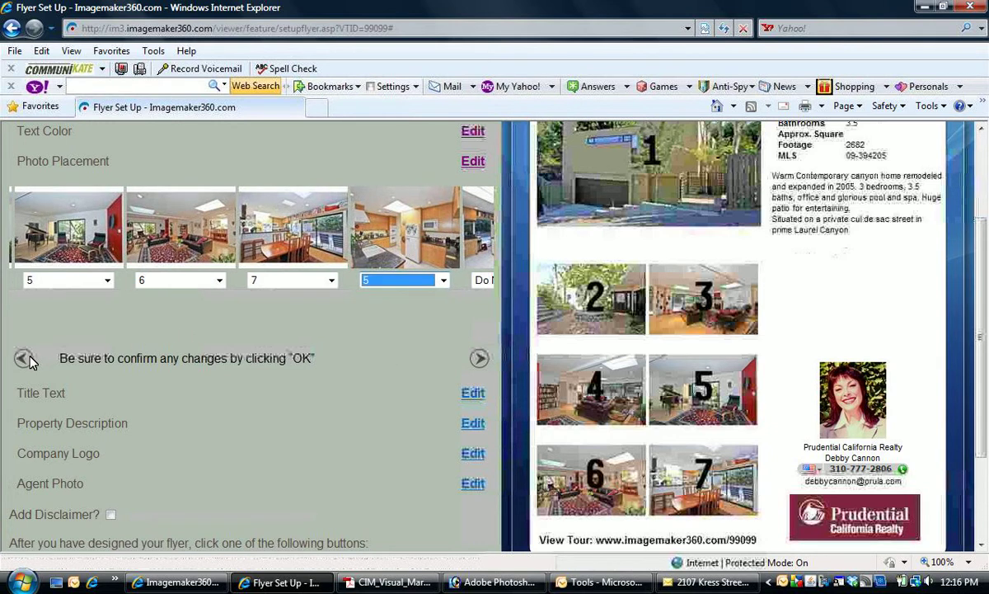
{"action": "left_click", "coordinate": [127, 280]}
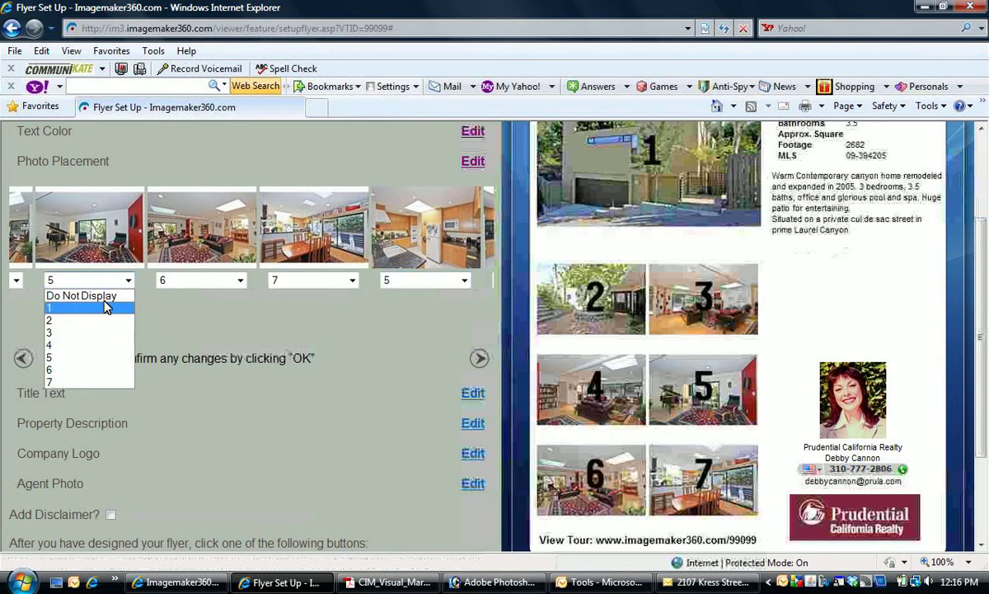
{"action": "left_click", "coordinate": [107, 297]}
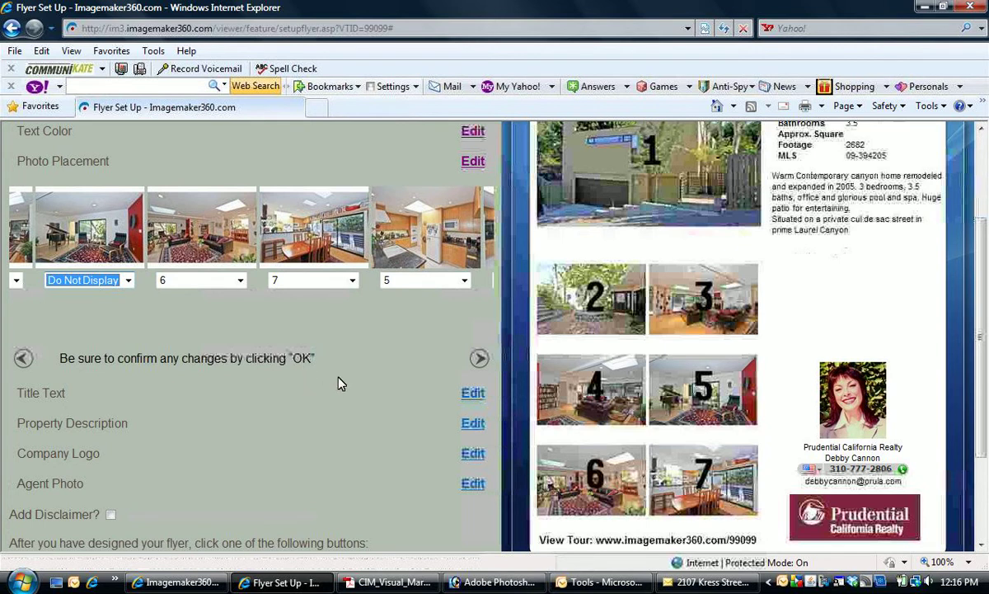
{"action": "left_click", "coordinate": [478, 358]}
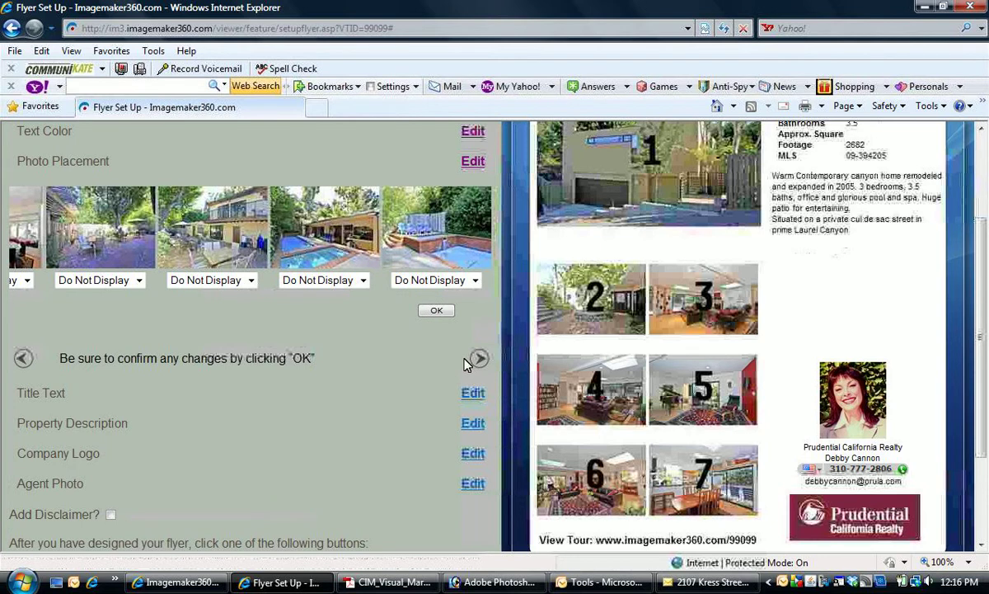
{"action": "left_click", "coordinate": [434, 311]}
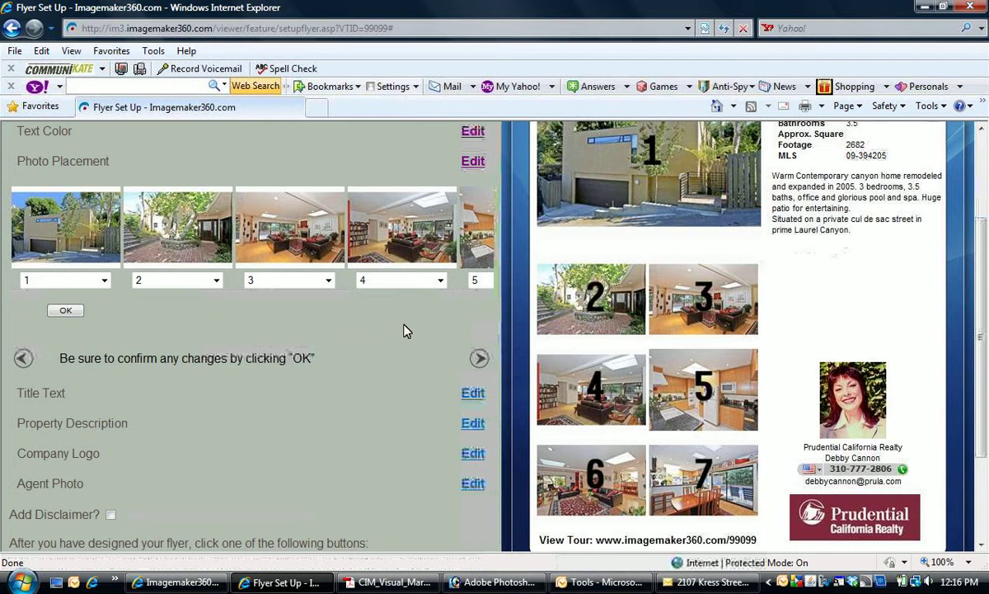
Step: Change the flyer's title text to "Contemporary in the Canyon", apply it, and save the design to this tour only
{"action": "left_click", "coordinate": [471, 395]}
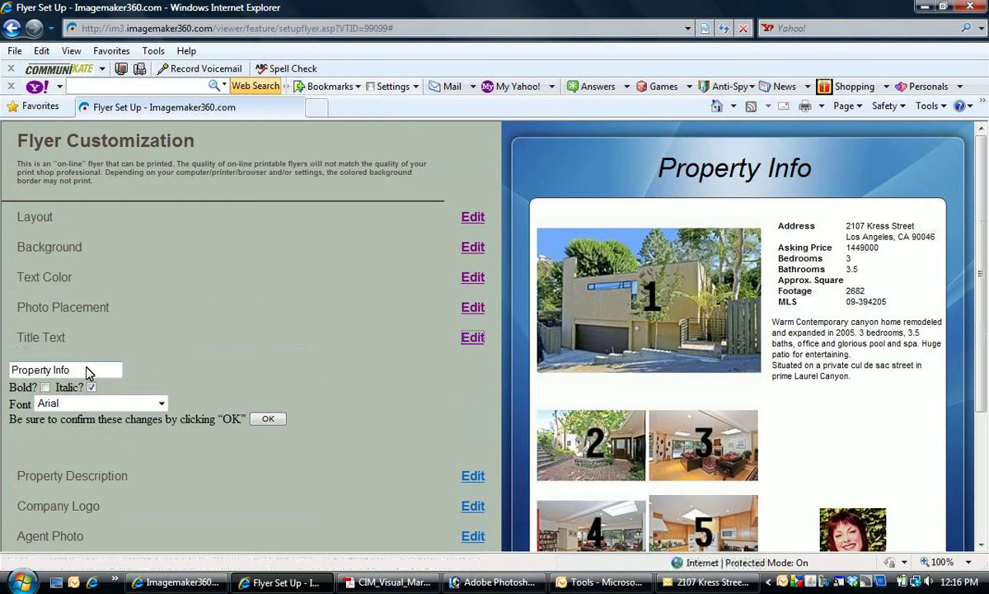
{"action": "left_click_drag", "start_coordinate": [72, 371], "coordinate": [4, 370]}
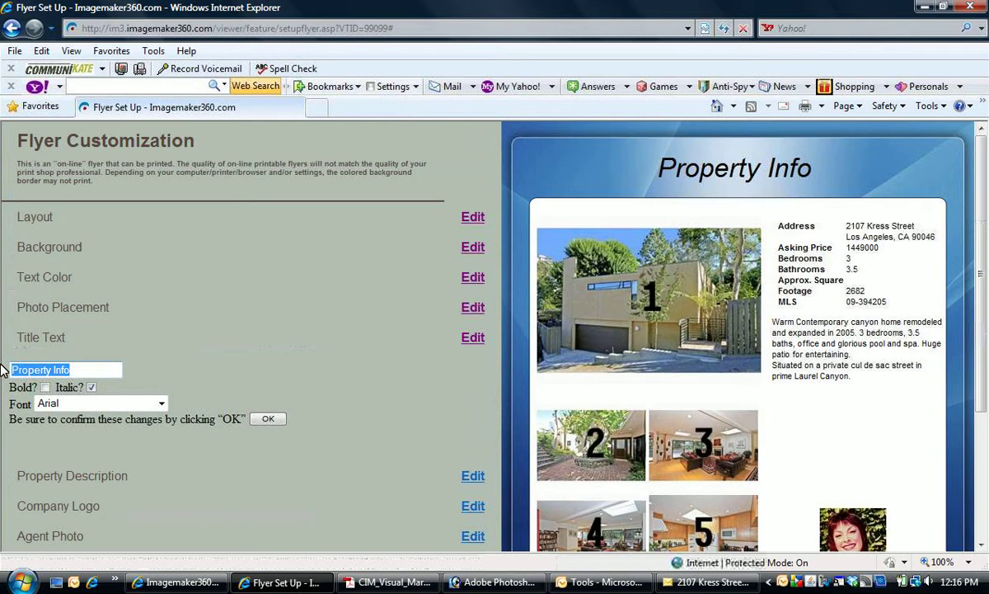
{"action": "type", "text": "Contempo"}
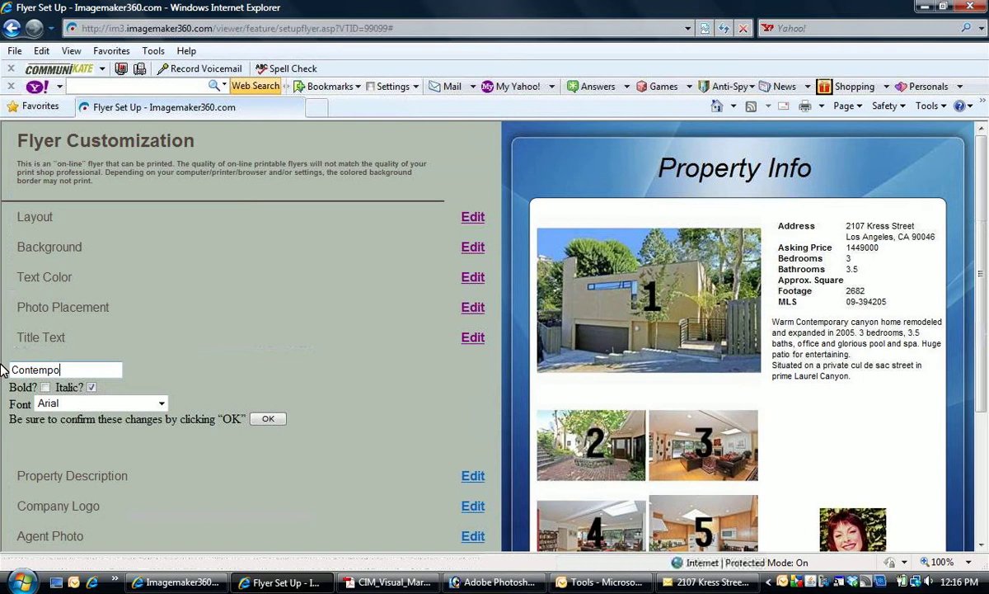
{"action": "type", "text": "rary in the Can"}
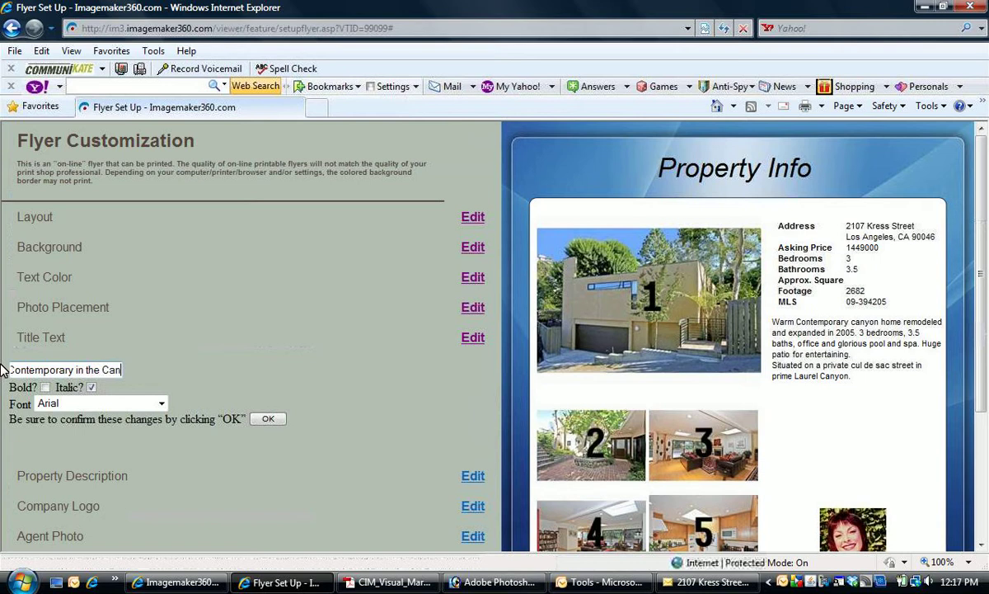
{"action": "type", "text": "yon"}
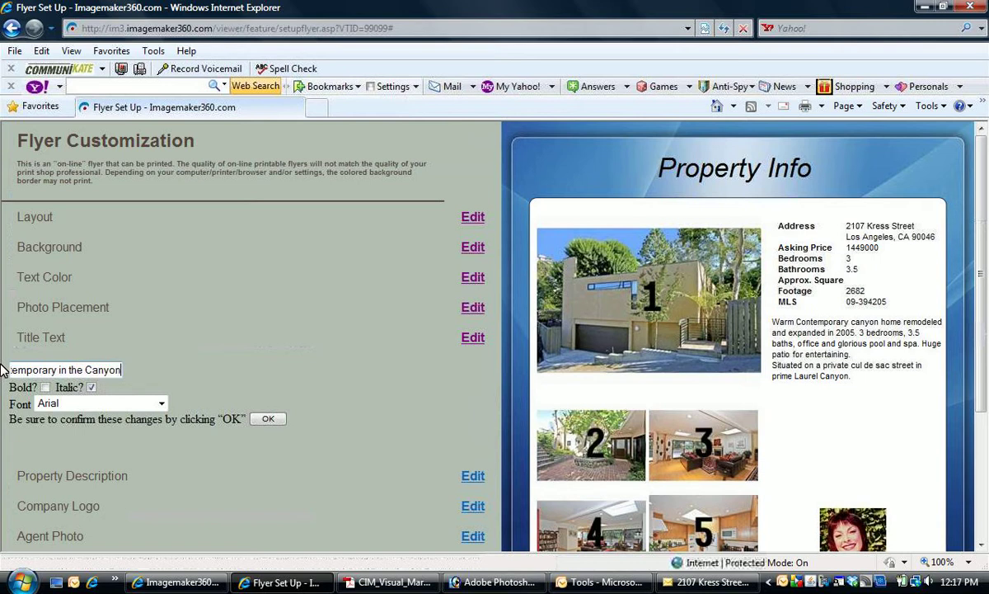
{"action": "left_click", "coordinate": [266, 419]}
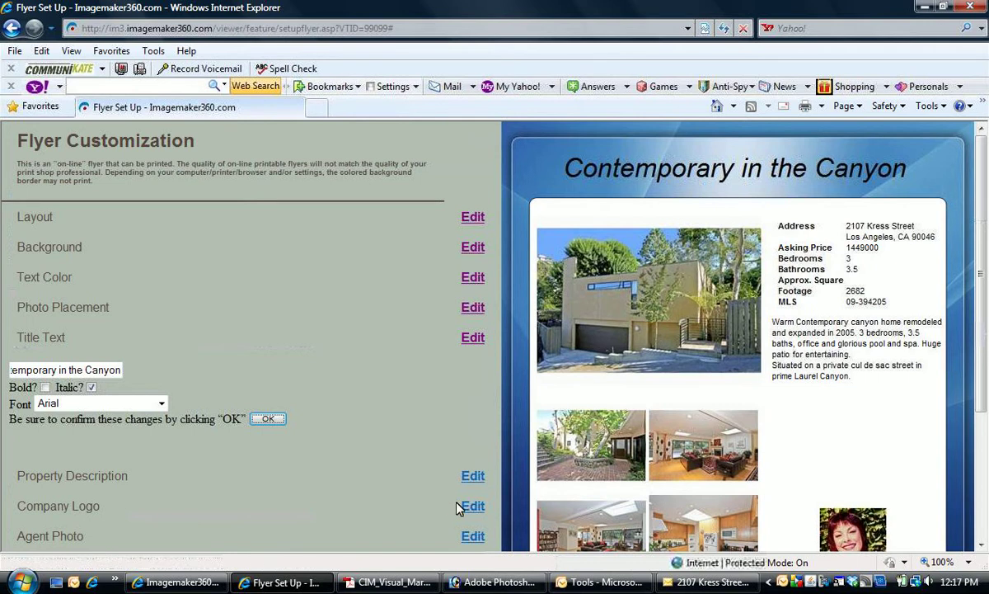
{"action": "left_click_drag", "start_coordinate": [983, 347], "coordinate": [981, 431]}
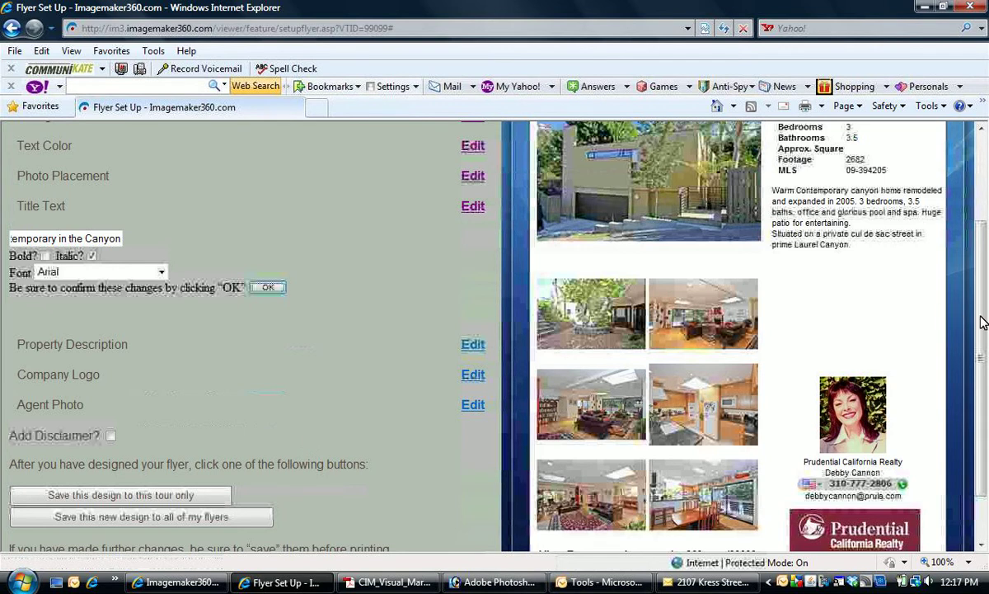
{"action": "left_click", "coordinate": [195, 498]}
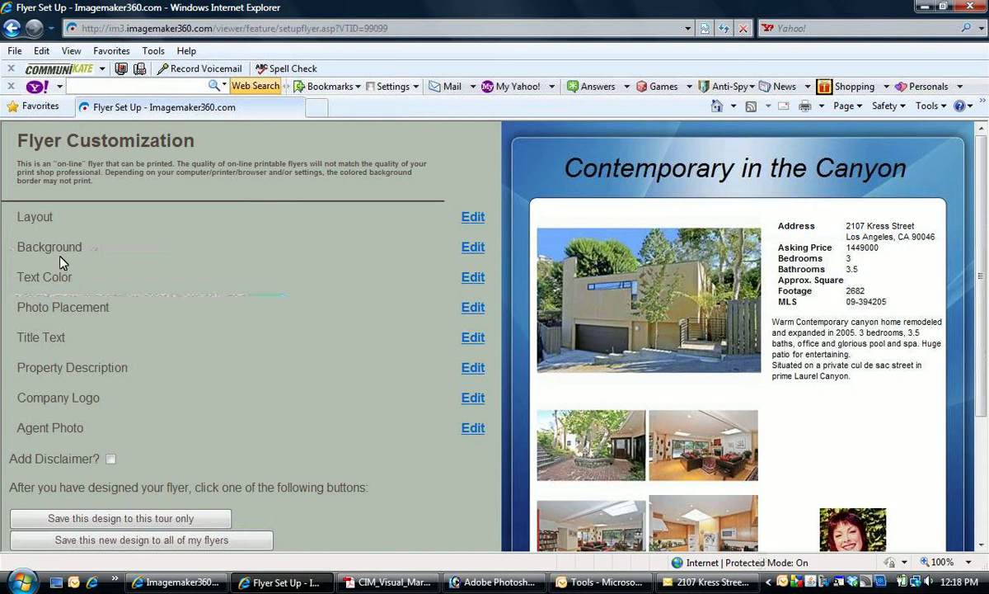
Step: Replace the flyer's background image with the solid gray color a5a5a5 and apply it
{"action": "left_click", "coordinate": [467, 250]}
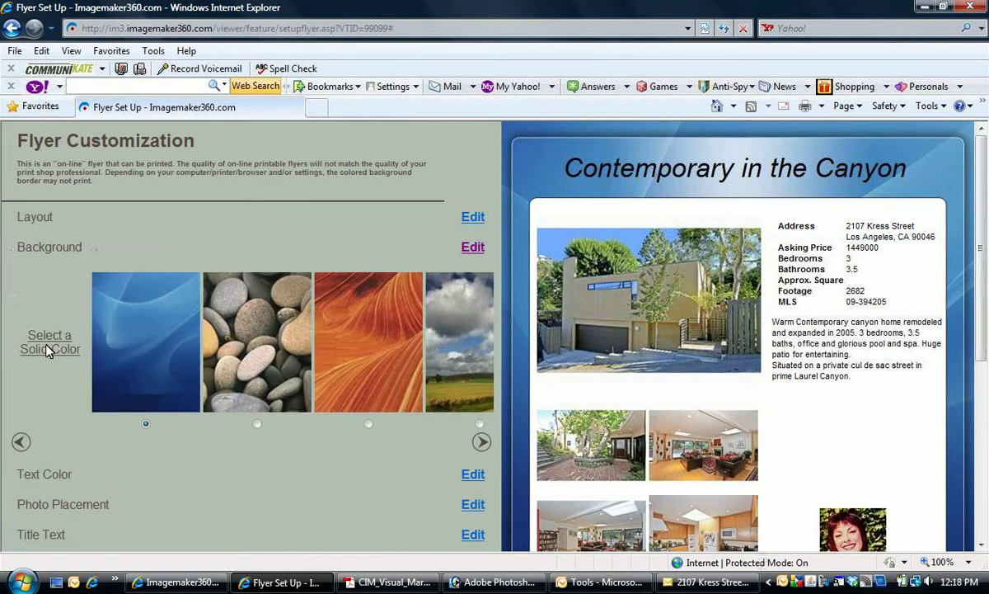
{"action": "left_click", "coordinate": [47, 349]}
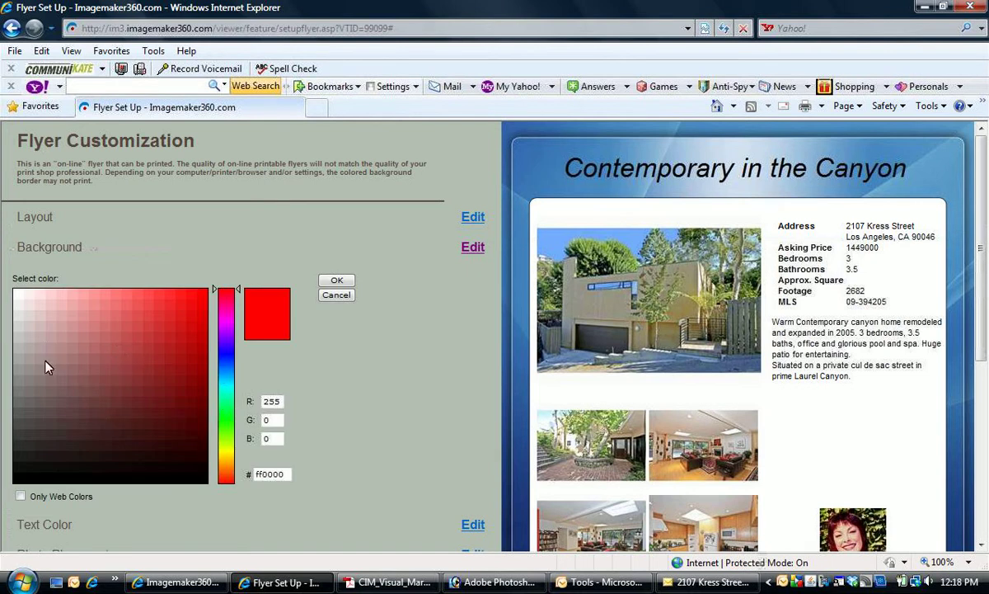
{"action": "left_click", "coordinate": [19, 359]}
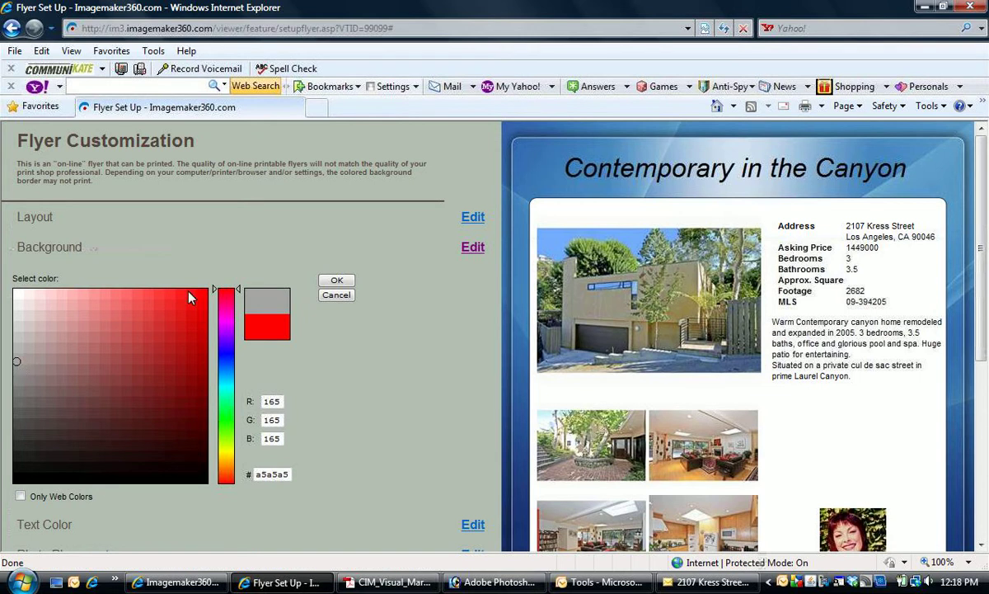
{"action": "left_click", "coordinate": [336, 283]}
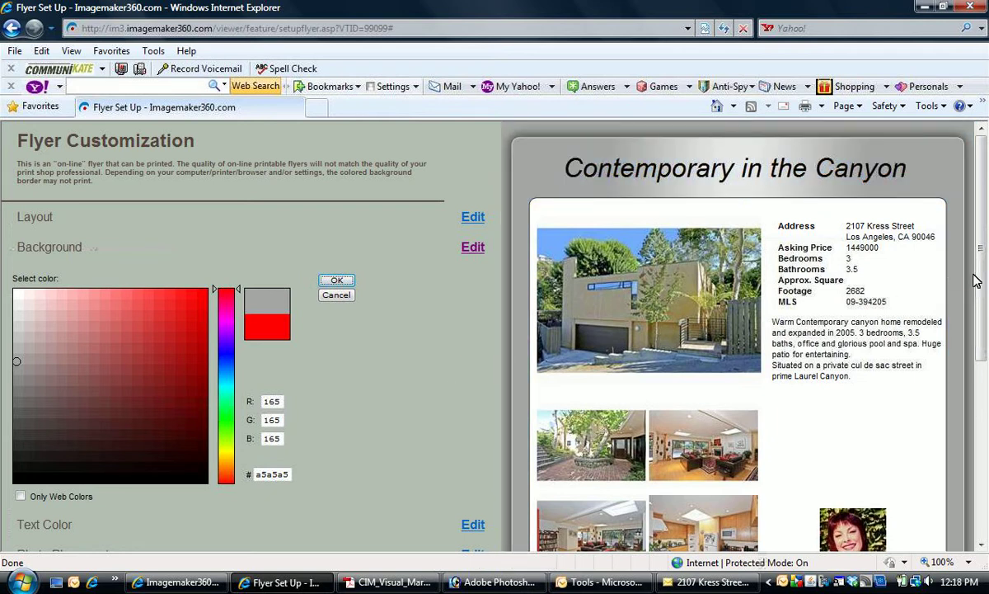
Step: Save the new flyer design to all of the account's flyers
{"action": "scroll", "coordinate": [982, 338], "scroll_direction": "down", "scroll_amount": 5}
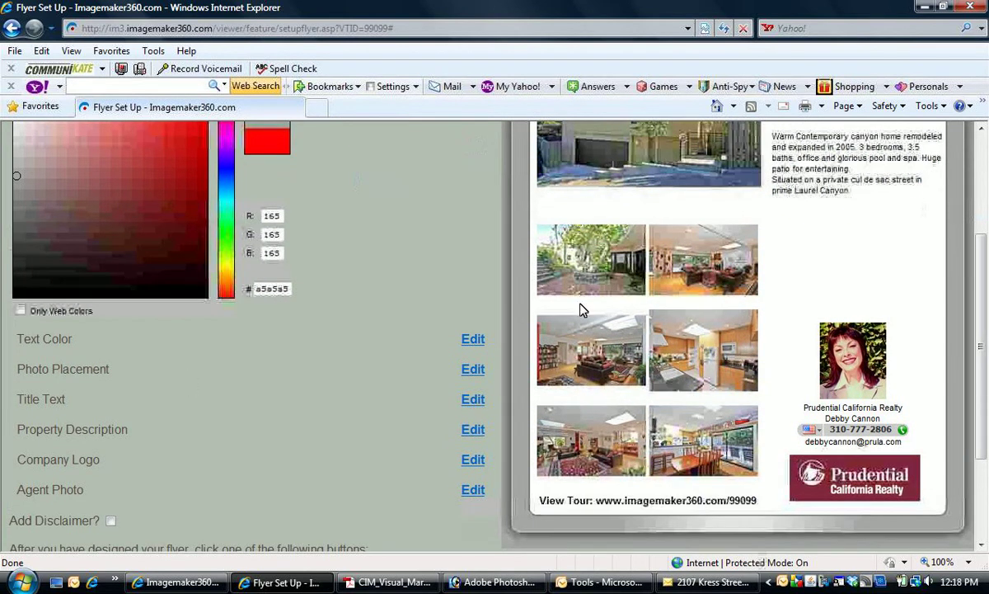
{"action": "scroll", "coordinate": [985, 356], "scroll_direction": "down", "scroll_amount": 2}
{"action": "scroll", "coordinate": [985, 357], "scroll_direction": "down", "scroll_amount": 2}
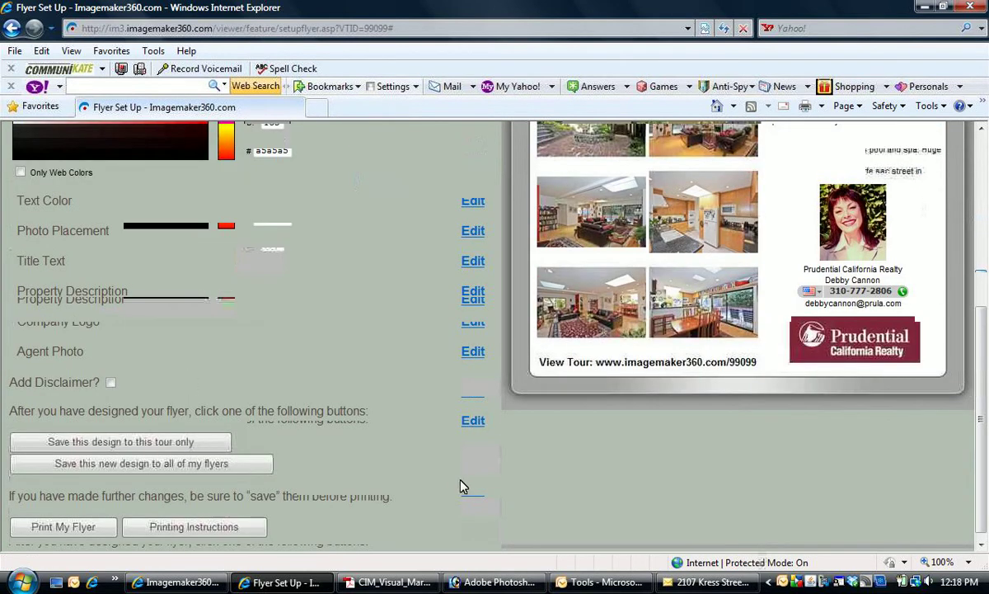
{"action": "left_click", "coordinate": [236, 469]}
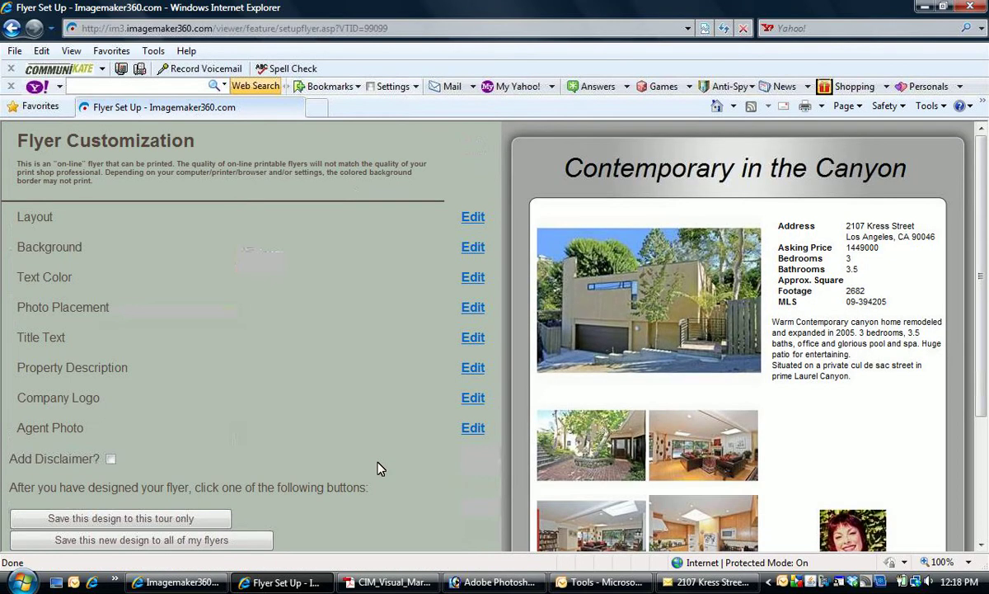
Step: Open the print version of the flyer and dismiss the printing instructions message
{"action": "scroll", "coordinate": [956, 378], "scroll_direction": "down", "scroll_amount": 3}
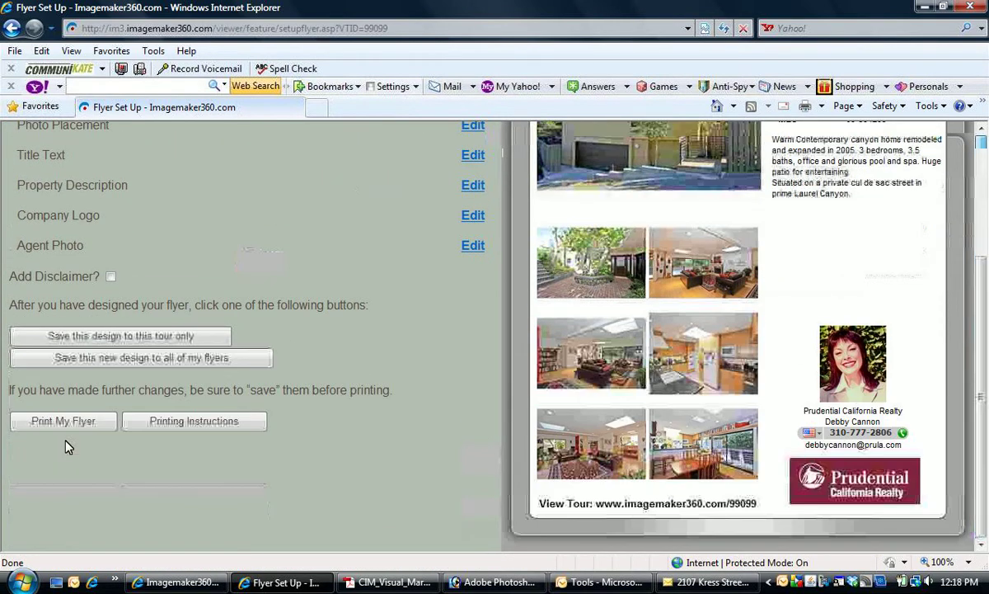
{"action": "left_click", "coordinate": [66, 424]}
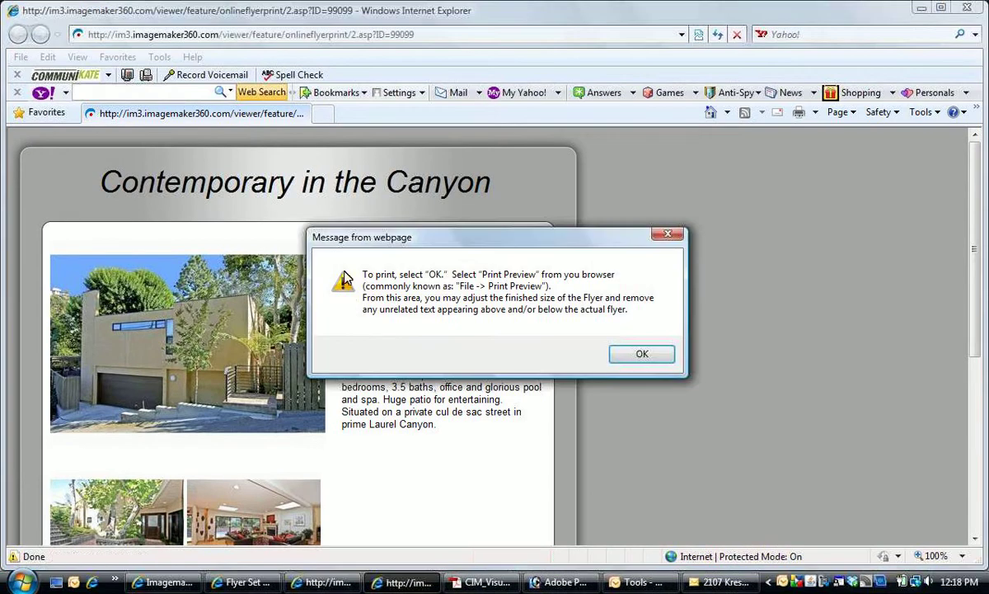
{"action": "left_click", "coordinate": [640, 354]}
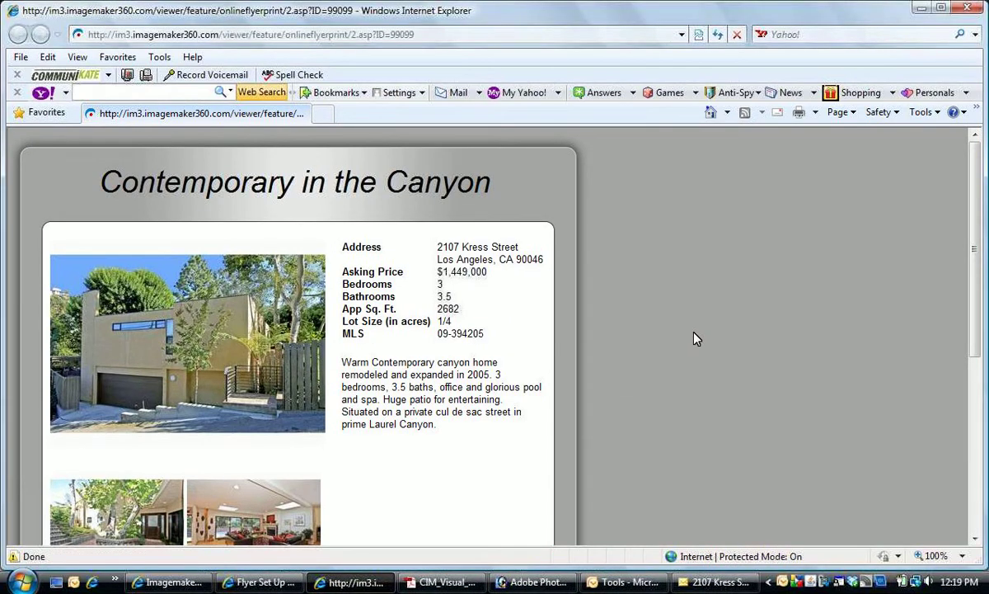